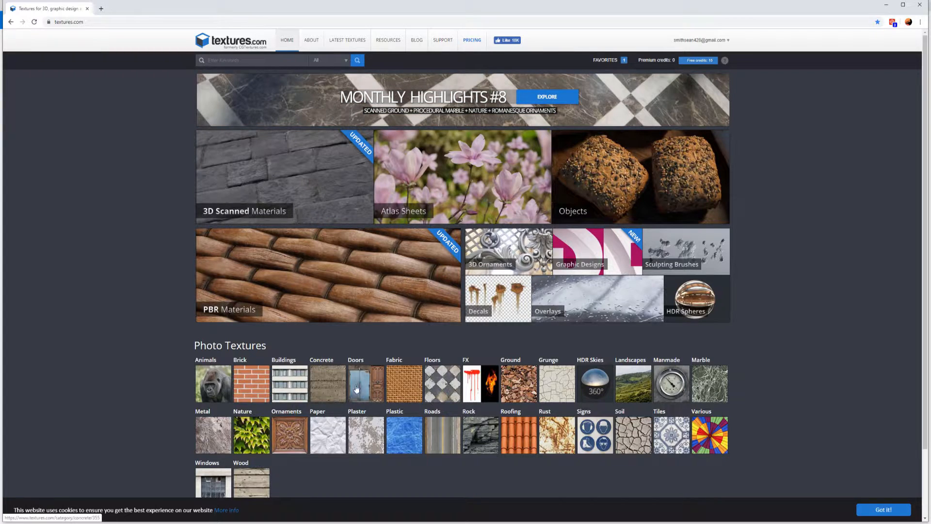
Browse the photo textures' Concrete category to the Concrete New subcategory and pick one of its concrete wall textures.
scroll(456, 373, down, 1)
scroll(859, 86, up, 1)
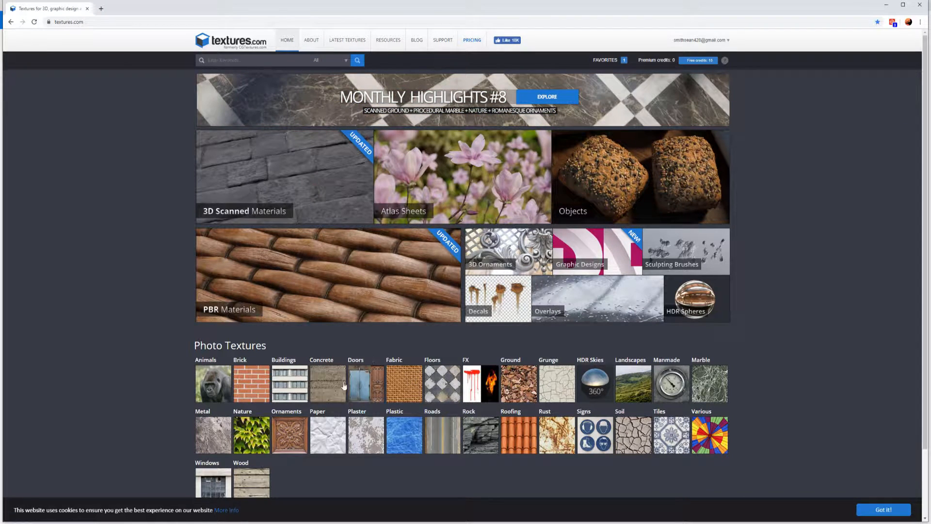
scroll(365, 383, down, 2)
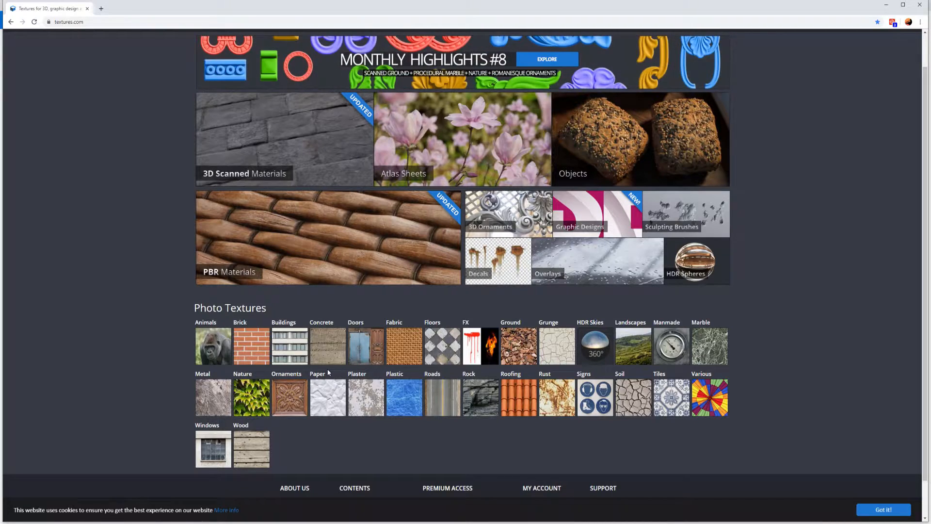
click(328, 352)
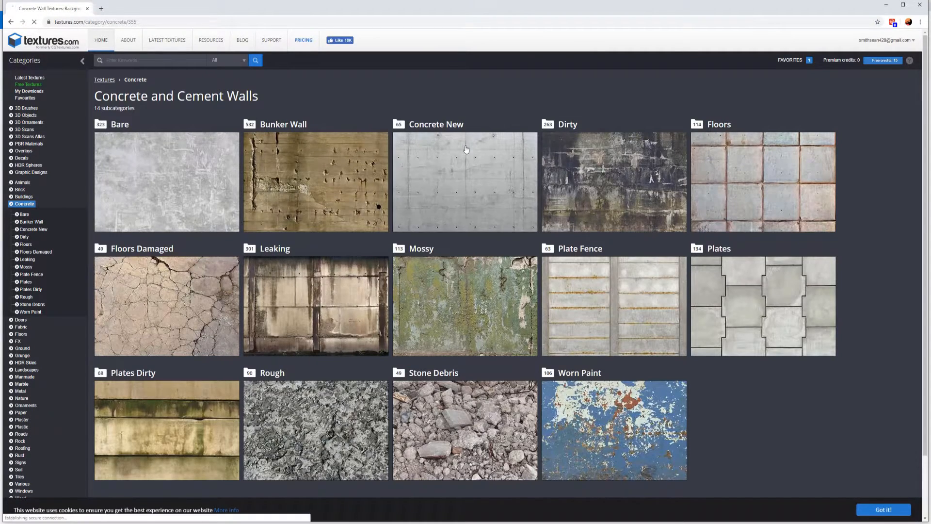
click(469, 178)
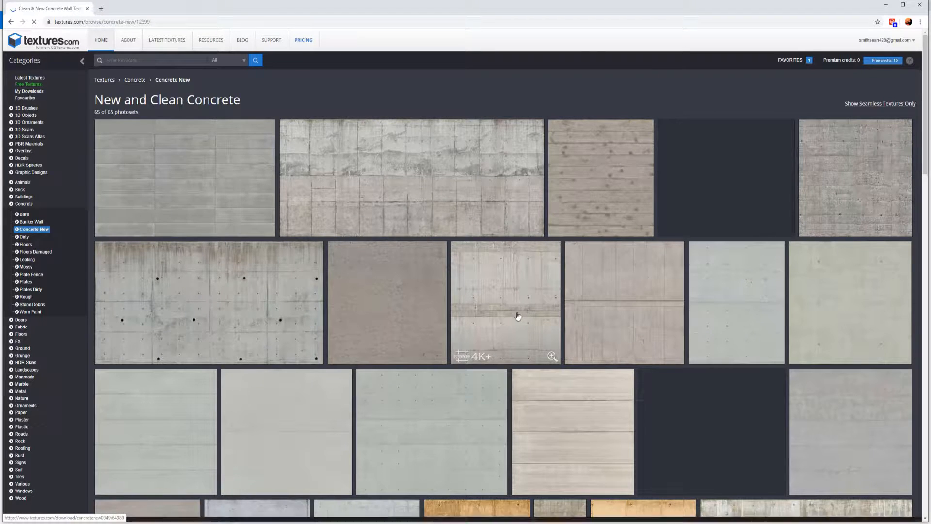
click(456, 354)
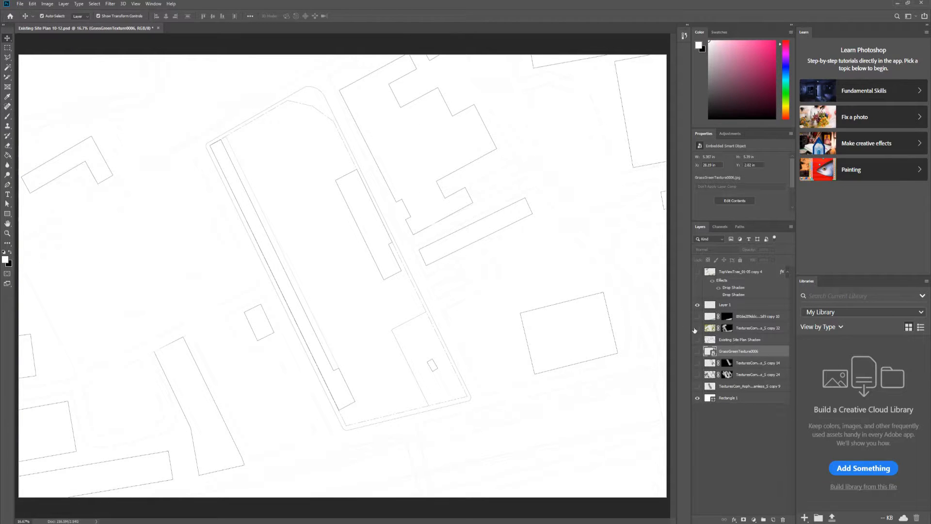
Preview the painted grass layer briefly, then show the two masked paving texture layers and the asphalt layer of the site plan.
click(697, 328)
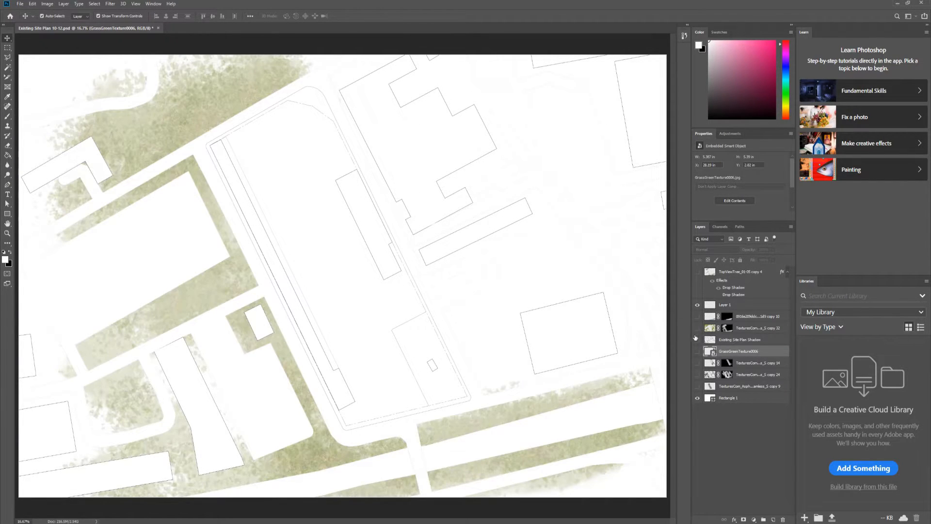
click(698, 328)
click(697, 351)
click(697, 352)
click(697, 363)
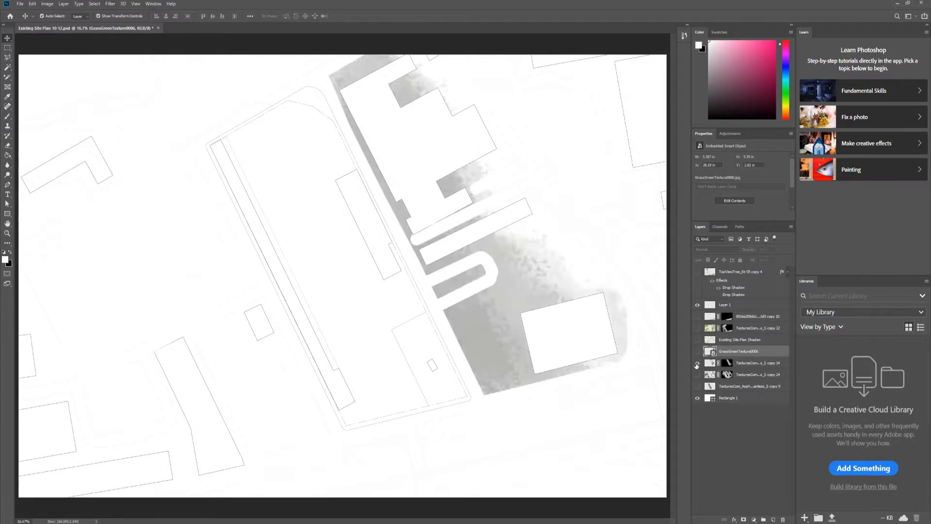
click(697, 374)
click(696, 387)
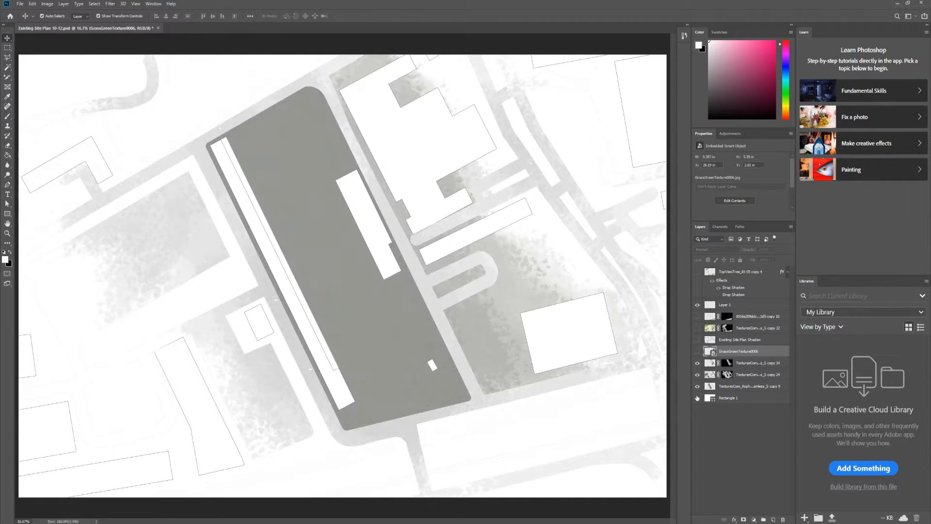
Show the top-view trees, the masked grass texture and the masked water layer to preview the finished site plan.
click(697, 272)
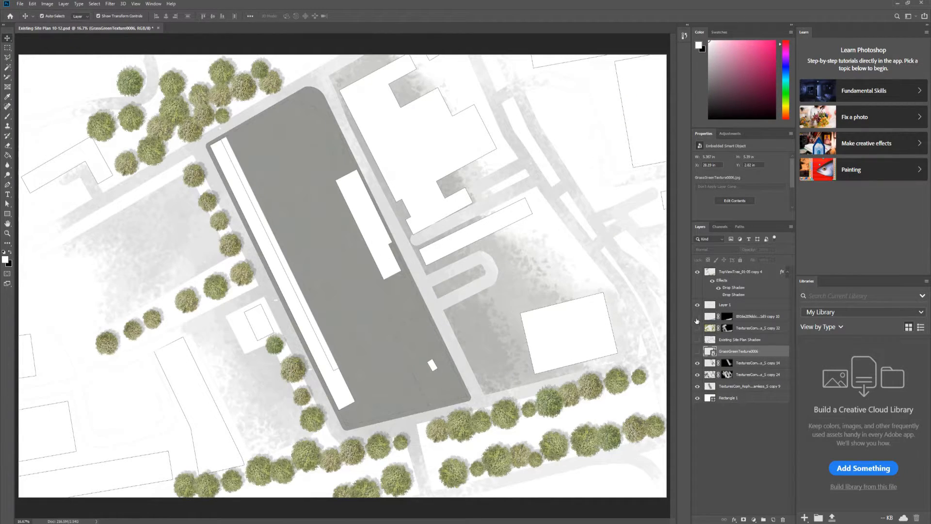
click(696, 327)
click(697, 316)
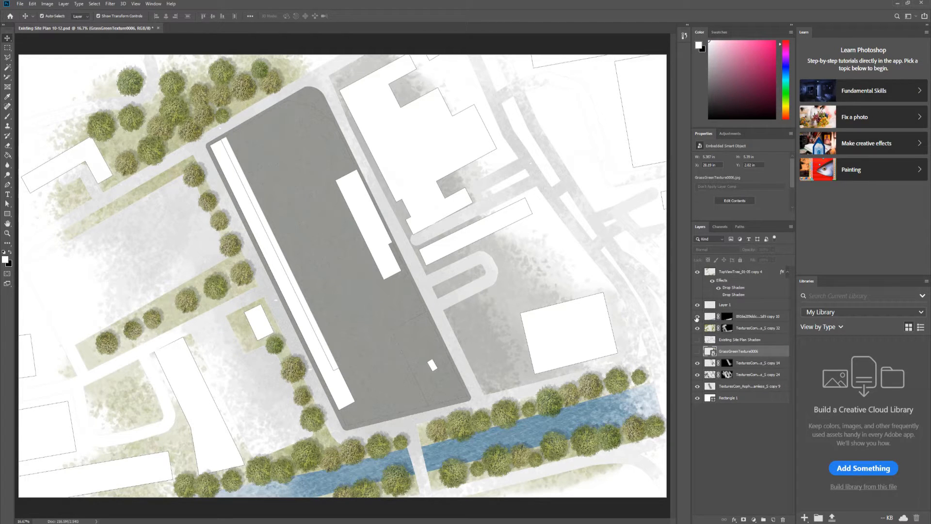
Hide the water, tree, paving, asphalt and grass layers so only the site plan linework remains.
click(697, 316)
click(697, 272)
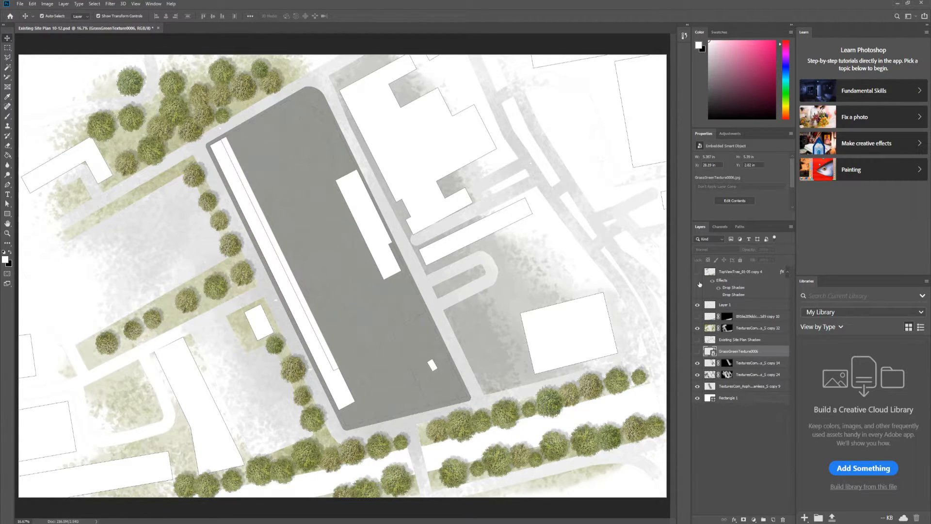
click(697, 365)
click(697, 375)
click(697, 387)
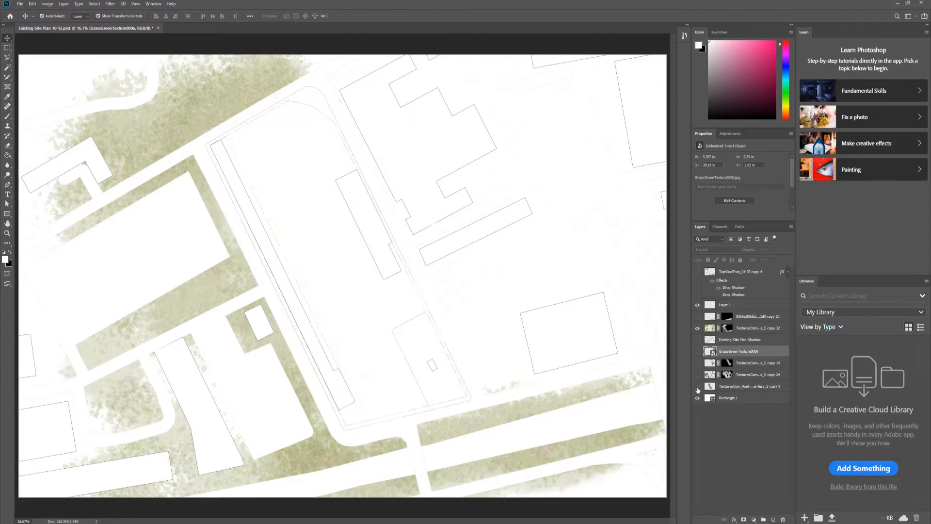
click(698, 328)
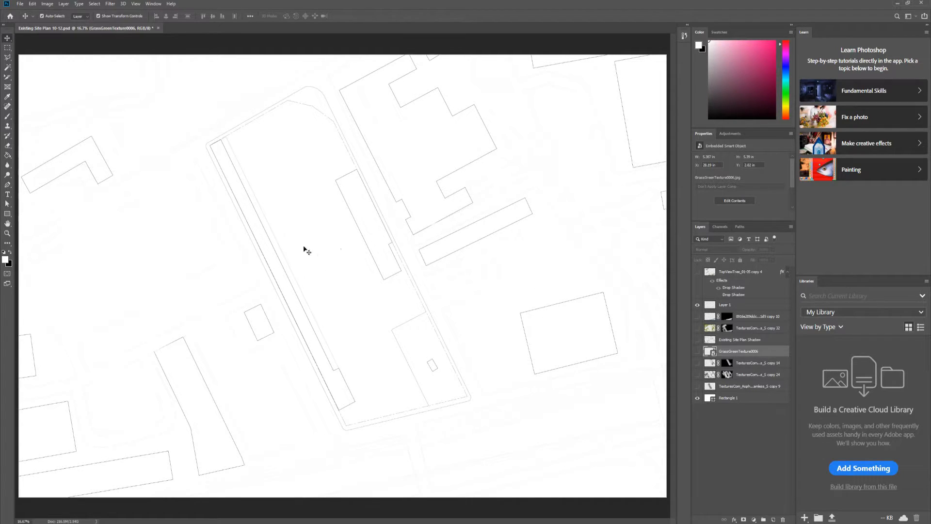
Select the upper lawn area with the Magic Wand and place the GrassGreenTexture0001 image as an embedded object.
key(w)
click(231, 127)
click(20, 3)
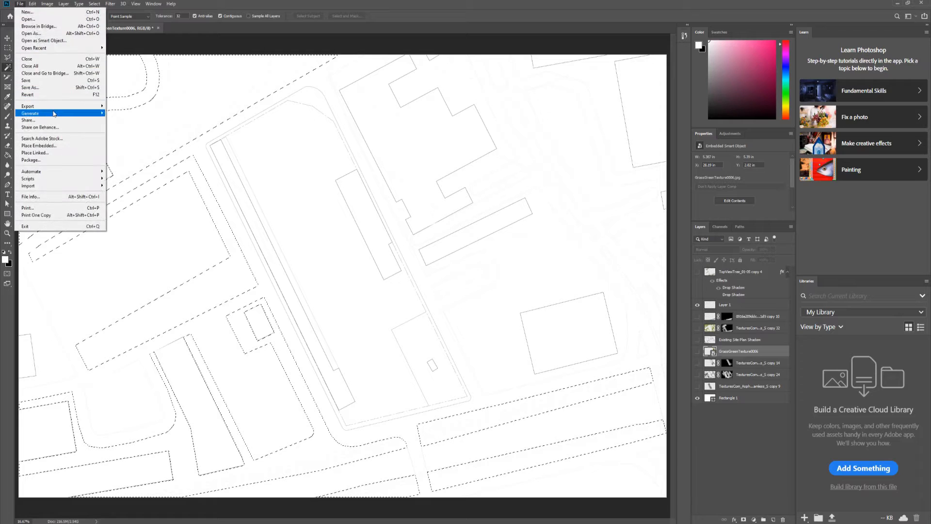
click(39, 146)
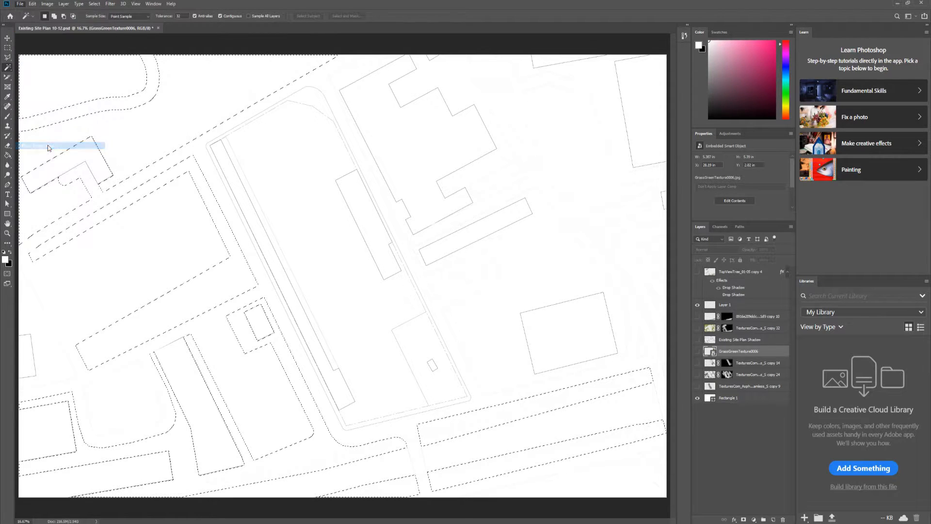
click(405, 104)
click(375, 257)
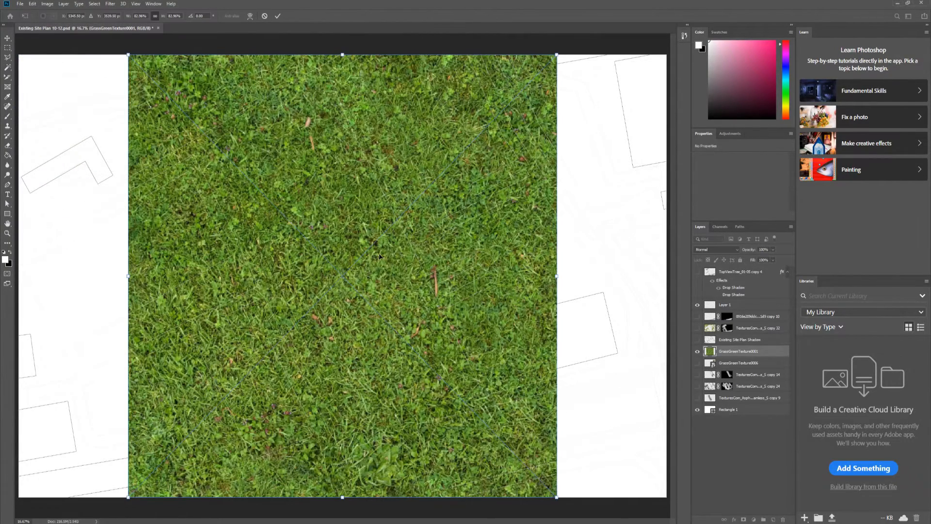
Scale the placed grass texture down to a tile about 3.5 in wide and position it over the upper-left lawn area.
drag(556, 55, 226, 358)
drag(212, 420, 226, 221)
drag(179, 257, 211, 111)
click(277, 15)
Duplicate the grass tile repeatedly side by side until the copies cover the whole upper-left lawn area of the plan.
key(w)
click(7, 38)
alt+drag(189, 99, 253, 97)
alt+drag(264, 116, 231, 165)
alt+drag(231, 165, 291, 169)
alt+drag(138, 119, 193, 69)
alt+drag(194, 69, 249, 67)
alt+drag(249, 66, 333, 63)
alt+drag(76, 113, 77, 80)
alt+drag(77, 80, 40, 137)
alt+drag(41, 137, 34, 179)
alt+drag(34, 178, 34, 211)
alt+drag(35, 211, 85, 194)
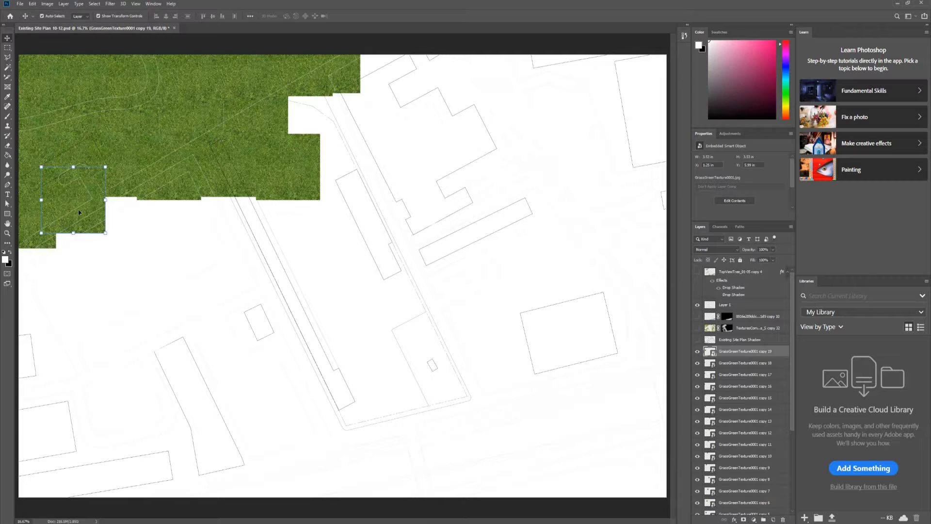
Merge GrassGreenTexture0001 and all its copies into one layer and toggle its visibility to check it.
scroll(740, 366, down, 3)
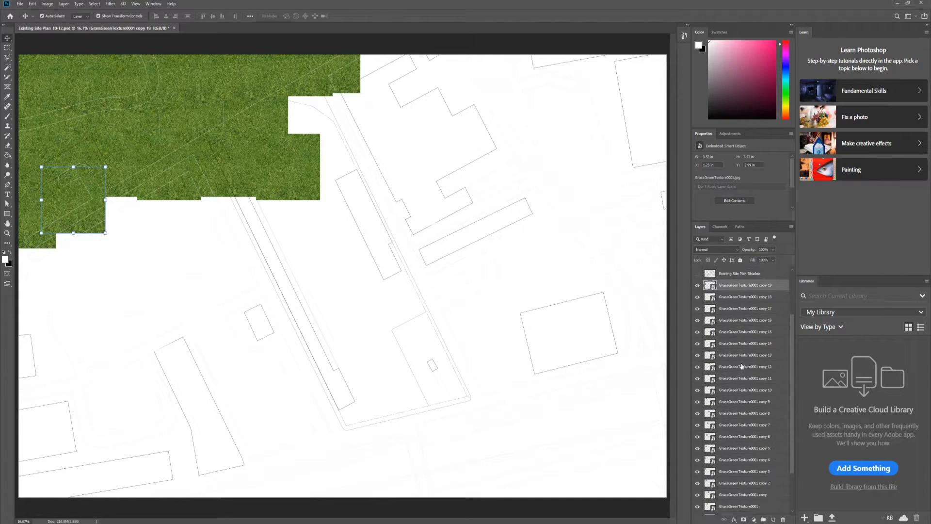
scroll(761, 363, down, 1)
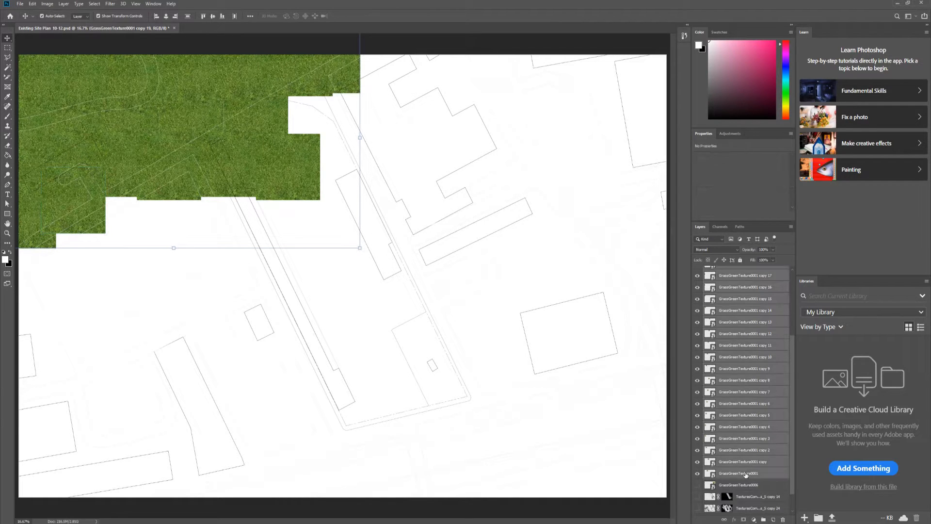
shift+click(747, 473)
right_click(746, 474)
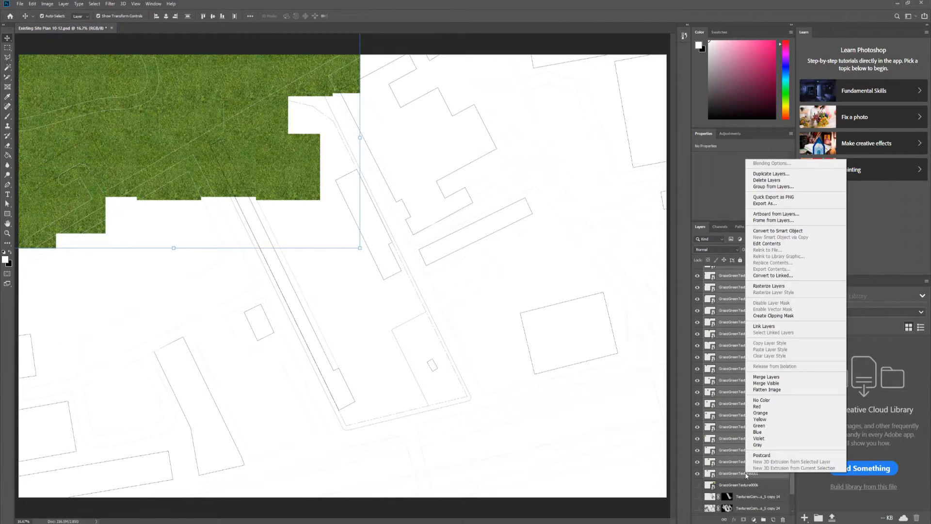
click(763, 377)
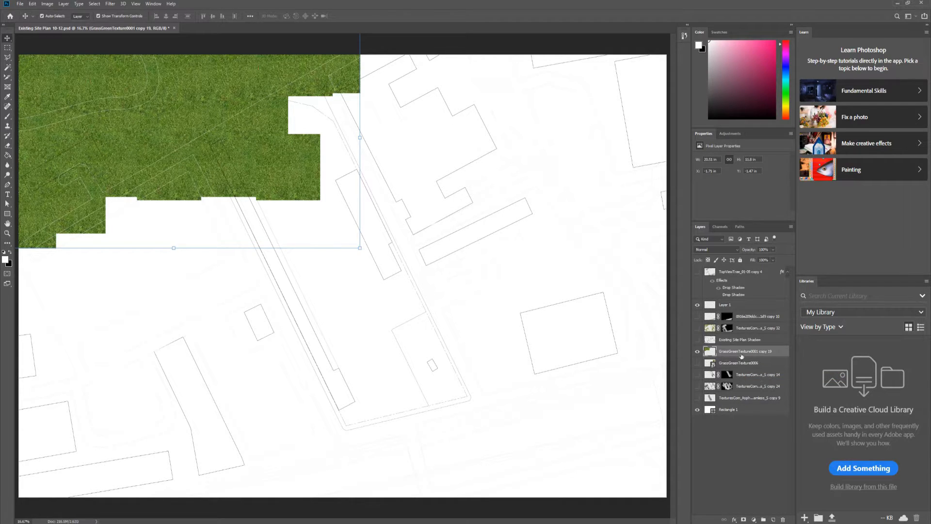
click(697, 351)
click(697, 353)
Select the three upper-left lawn areas on the Layer 1 linework with the Magic Wand and invert the selection.
click(731, 306)
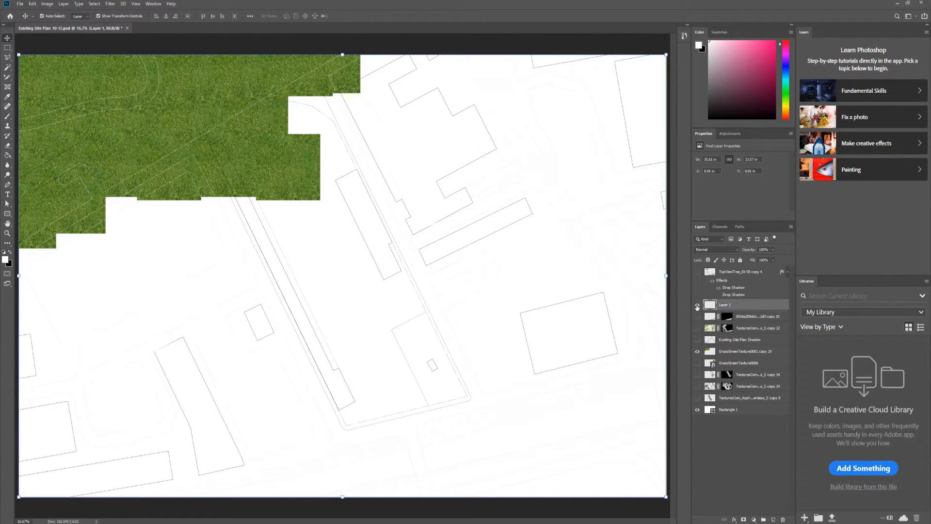
click(8, 67)
click(164, 143)
shift+click(57, 207)
shift+click(71, 100)
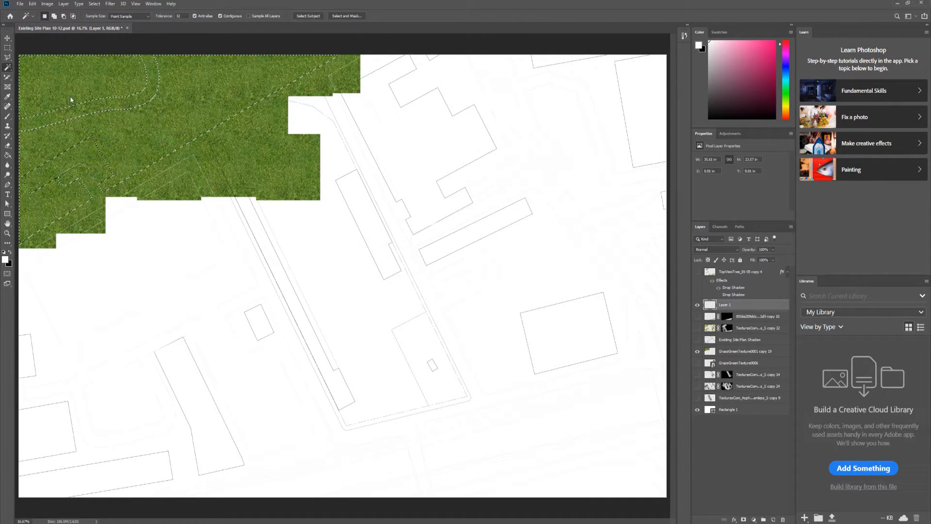
right_click(207, 109)
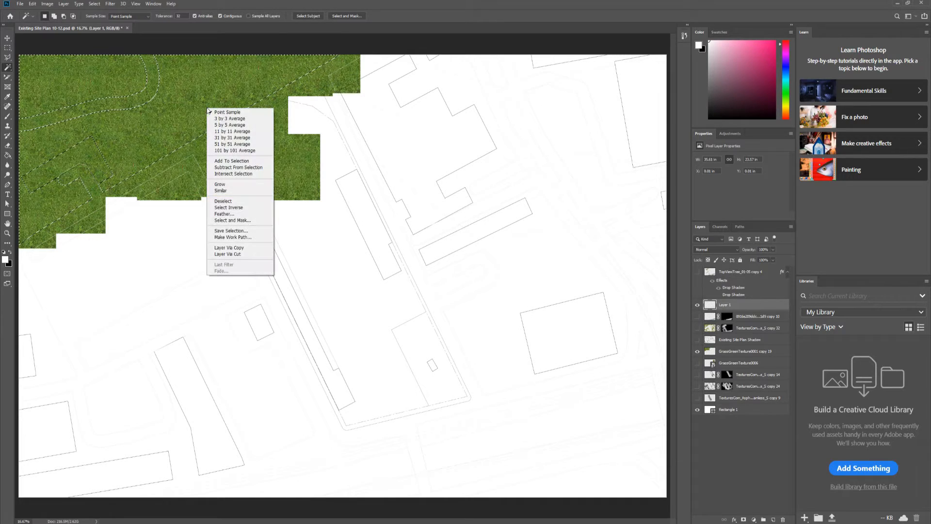
click(243, 208)
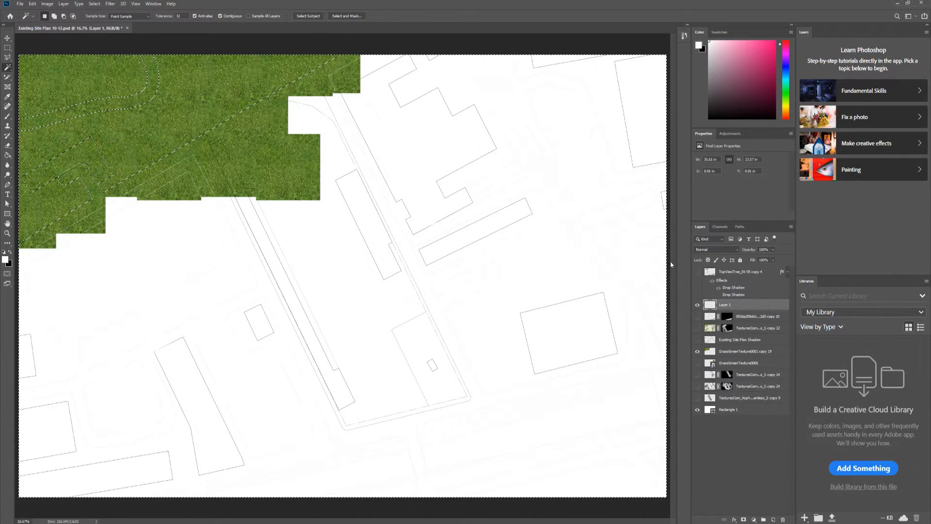
Delete the grass outside the lawn outlines from the merged grass layer and deselect.
click(739, 351)
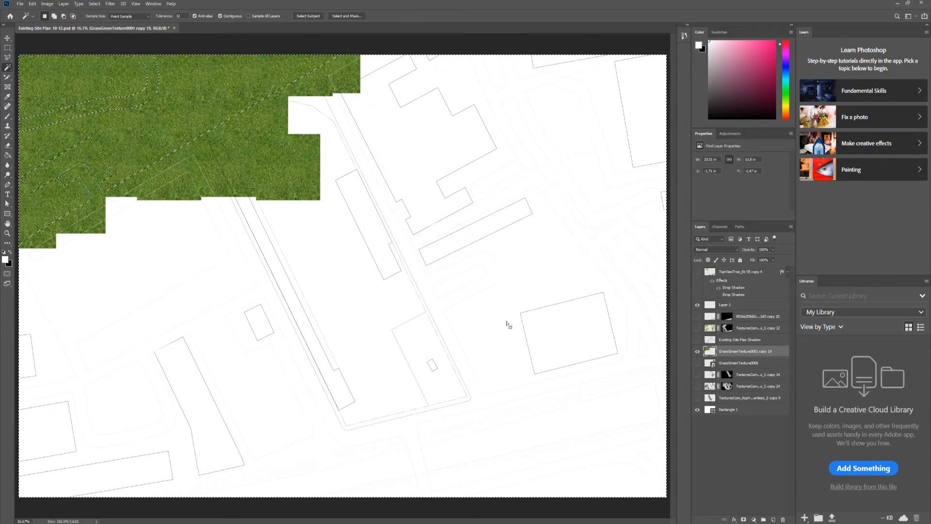
key(Delete)
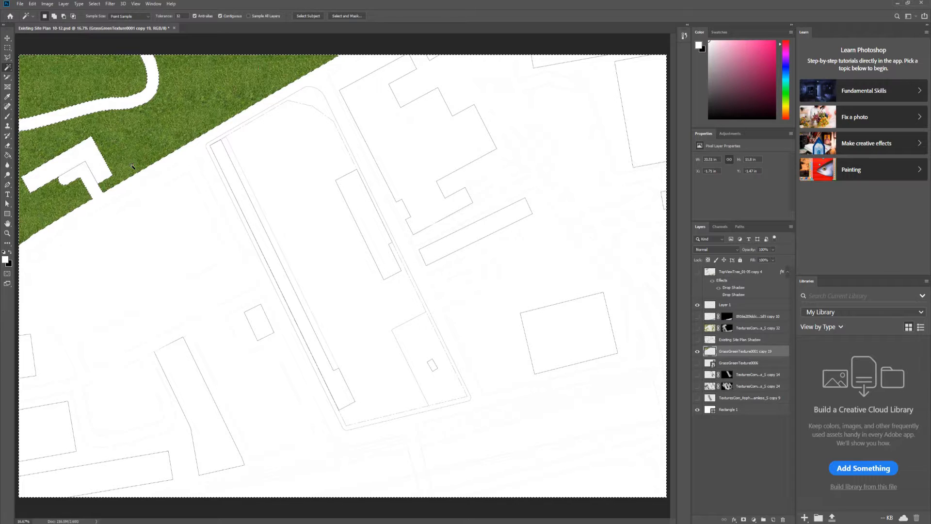
right_click(176, 190)
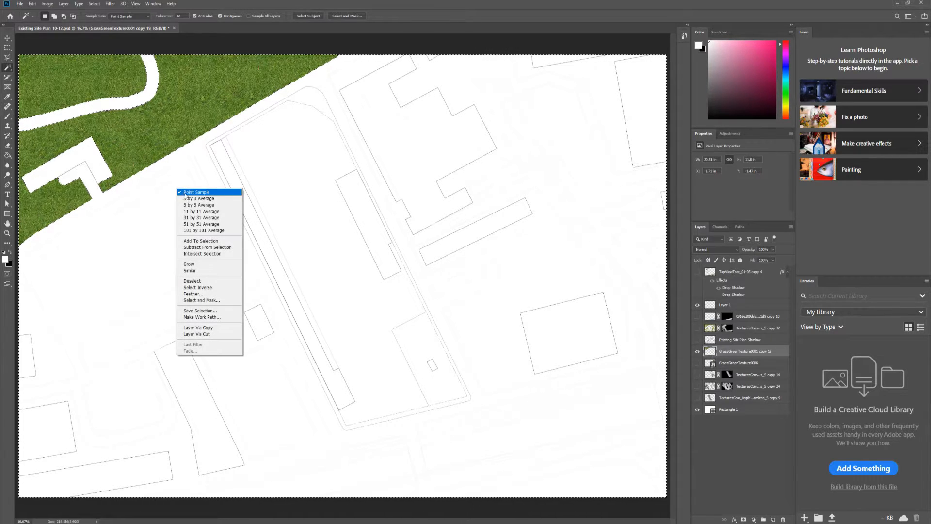
click(196, 279)
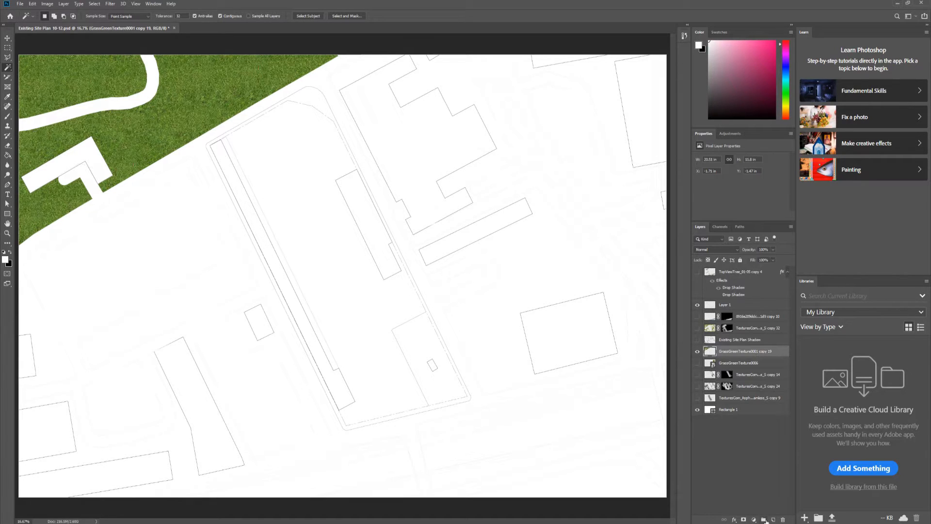
Compare the trimmed grass with the painted grass layer and the GrassGreenTexture0006 tile by toggling their visibility.
click(697, 351)
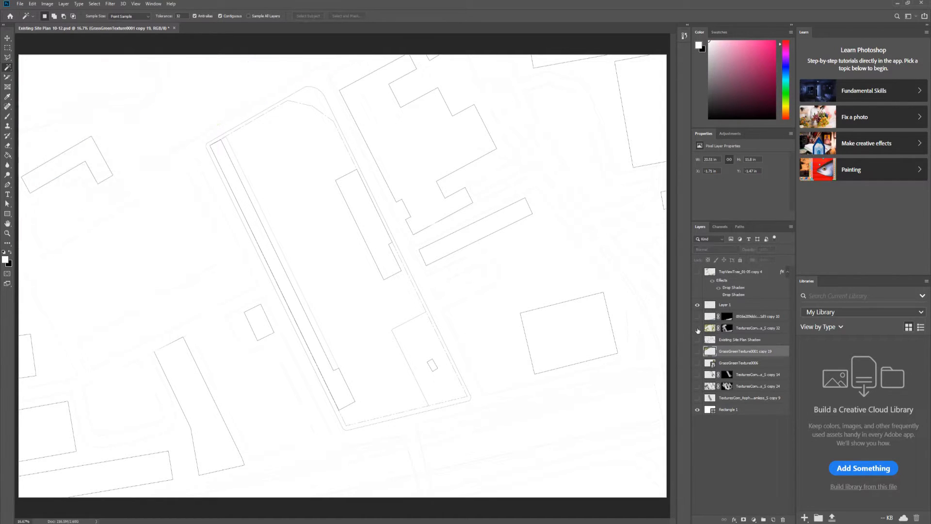
click(698, 329)
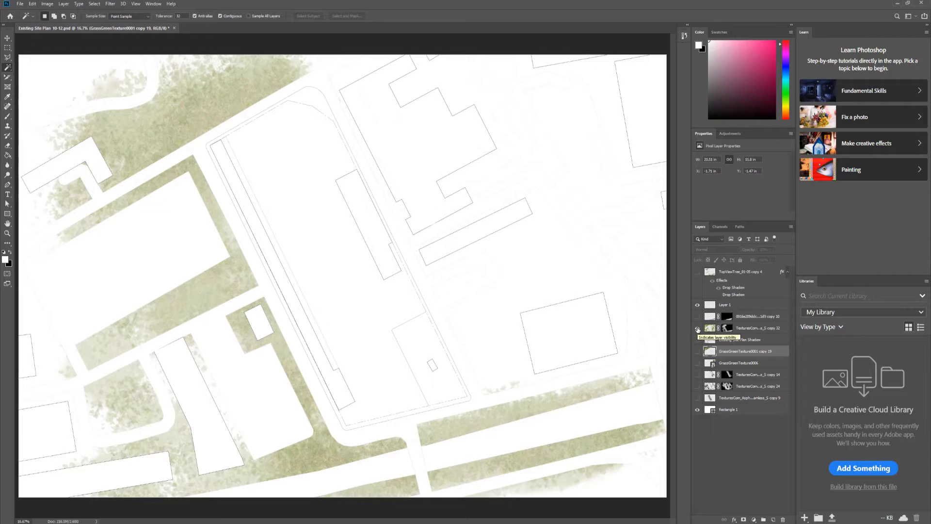
click(697, 328)
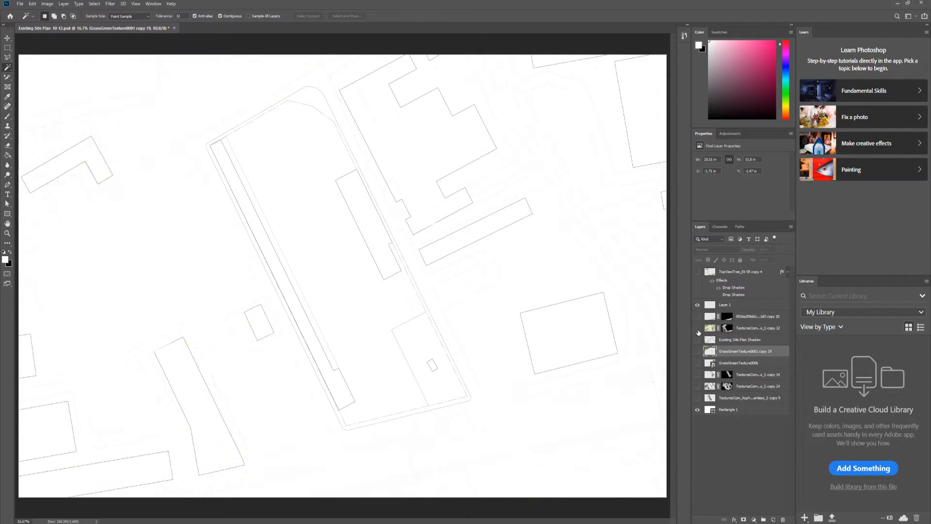
click(698, 362)
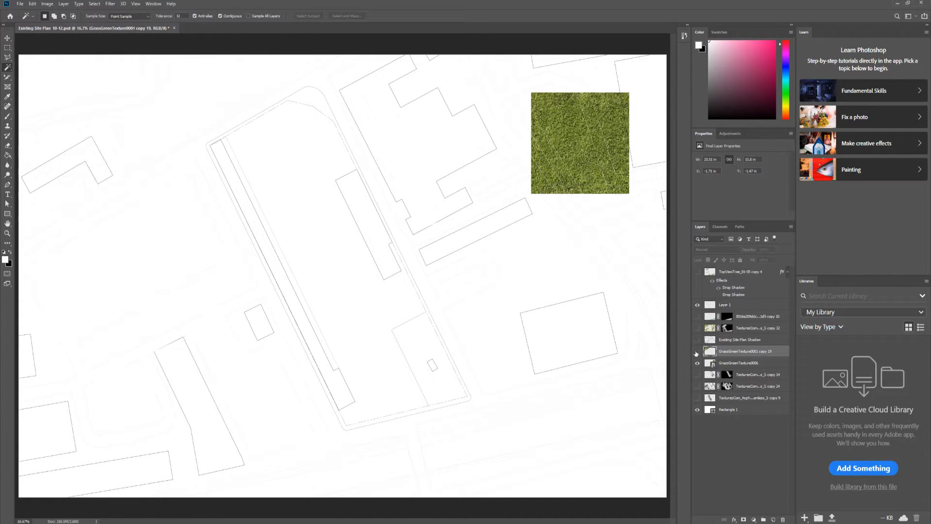
click(697, 351)
click(697, 362)
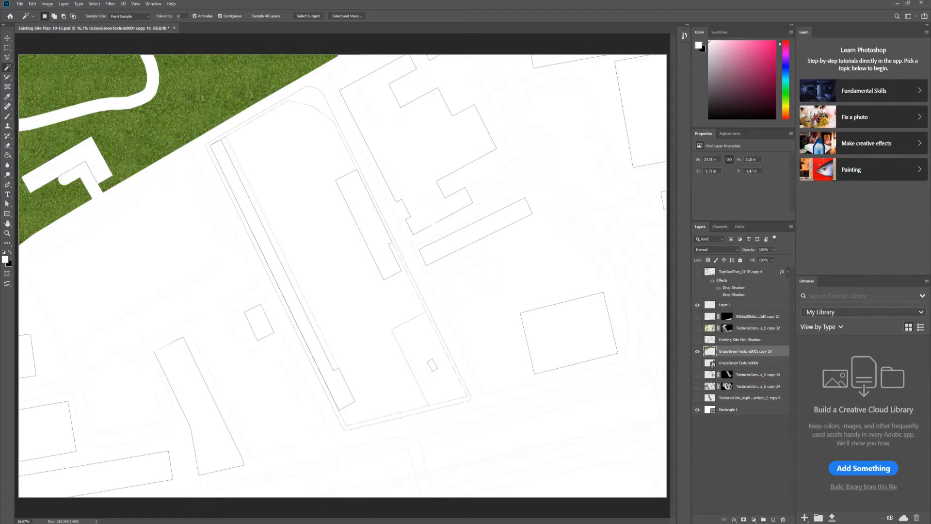
Add a layer mask to the trimmed grass texture layer.
click(745, 520)
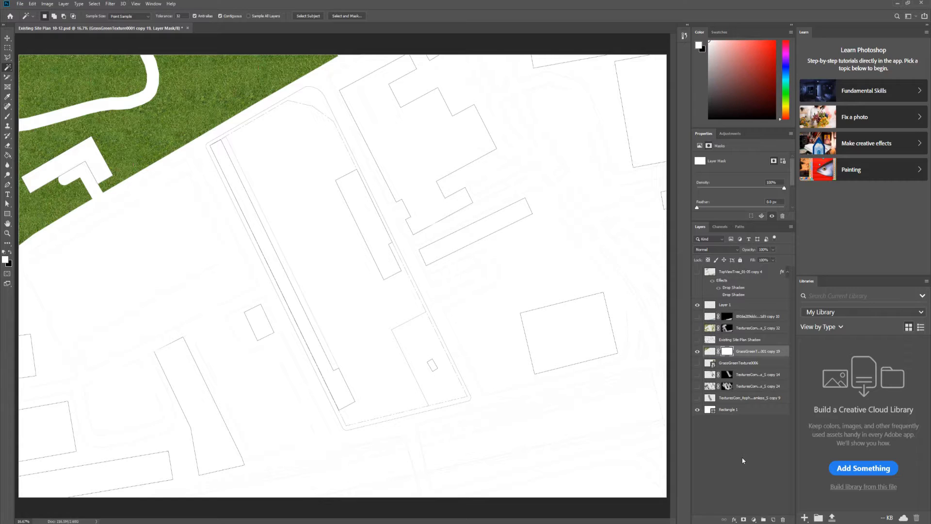
Invert the grass layer's mask to hide the texture and choose the irregular textured preset for the Brush tool.
key(ctrl+i)
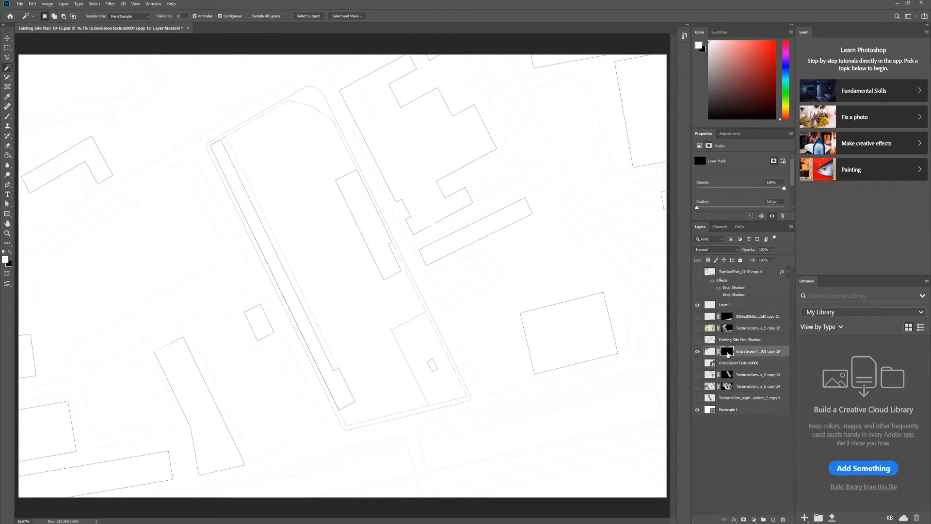
drag(713, 48, 701, 27)
click(7, 116)
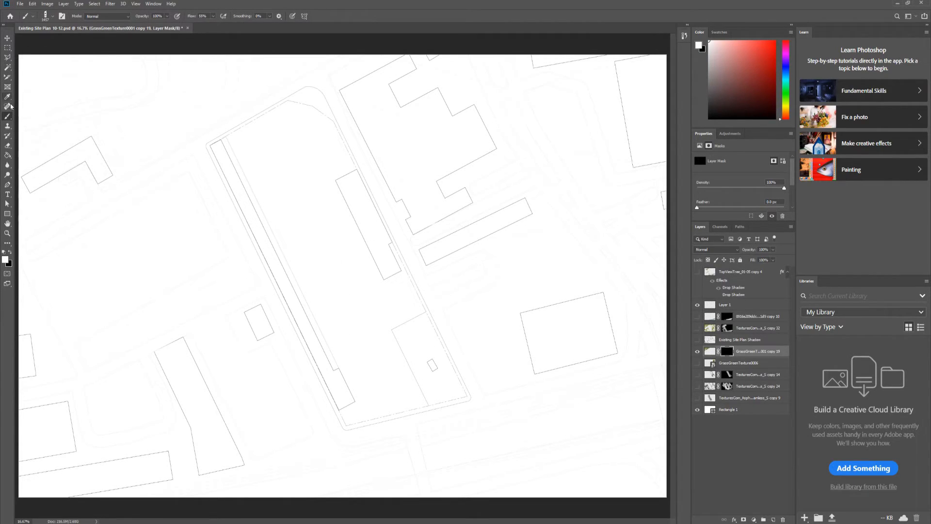
click(53, 17)
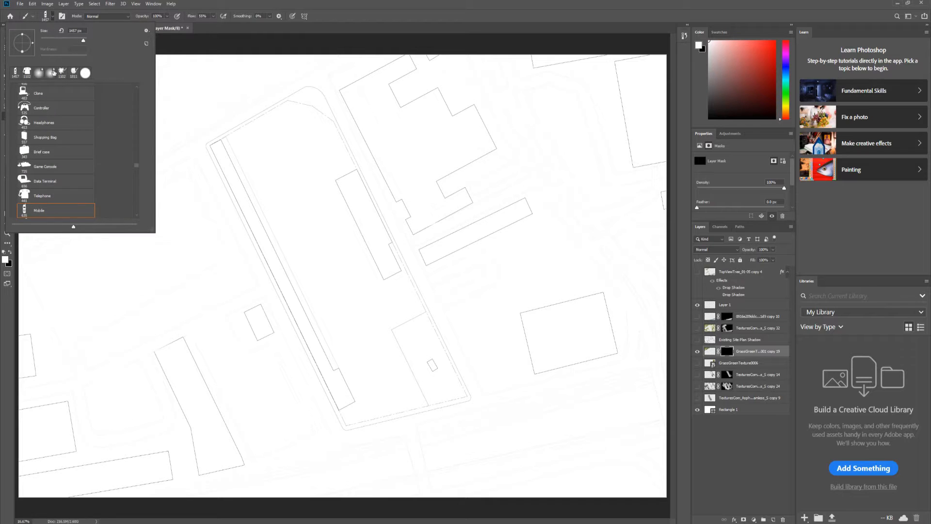
click(62, 73)
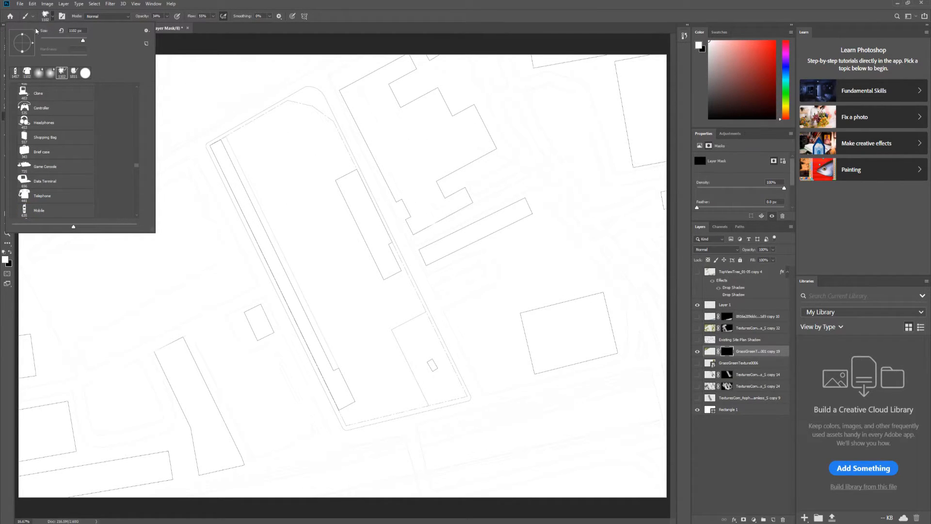
click(345, 21)
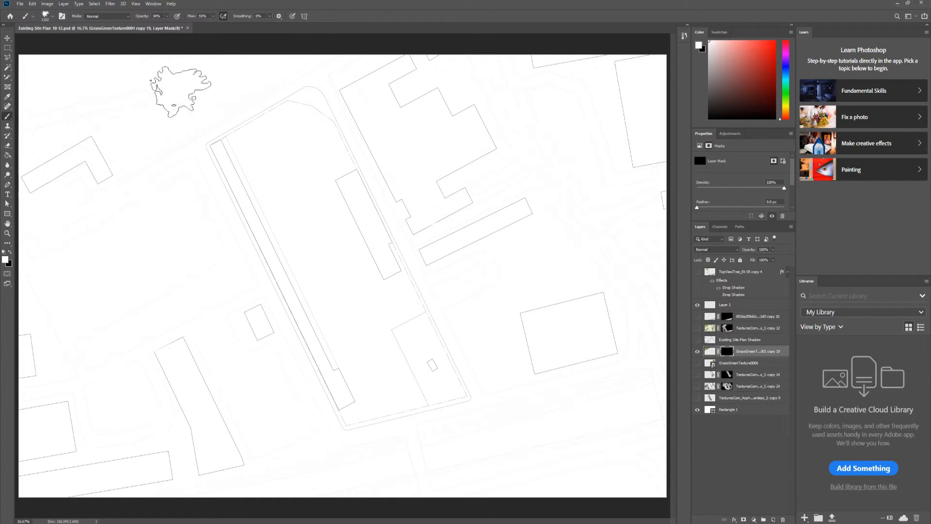
Paint white on the grass mask over the upper-left lawns, lowering the brush opacity for faint, faded strokes around the edges.
mouse_move(173, 125)
mouse_down()
mouse_move(107, 142)
mouse_move(124, 113)
mouse_move(183, 88)
mouse_move(221, 119)
mouse_move(208, 99)
mouse_move(218, 85)
mouse_move(232, 121)
mouse_move(49, 126)
mouse_move(104, 170)
mouse_move(59, 198)
mouse_move(73, 87)
mouse_move(122, 87)
mouse_move(121, 170)
mouse_move(145, 146)
mouse_up()
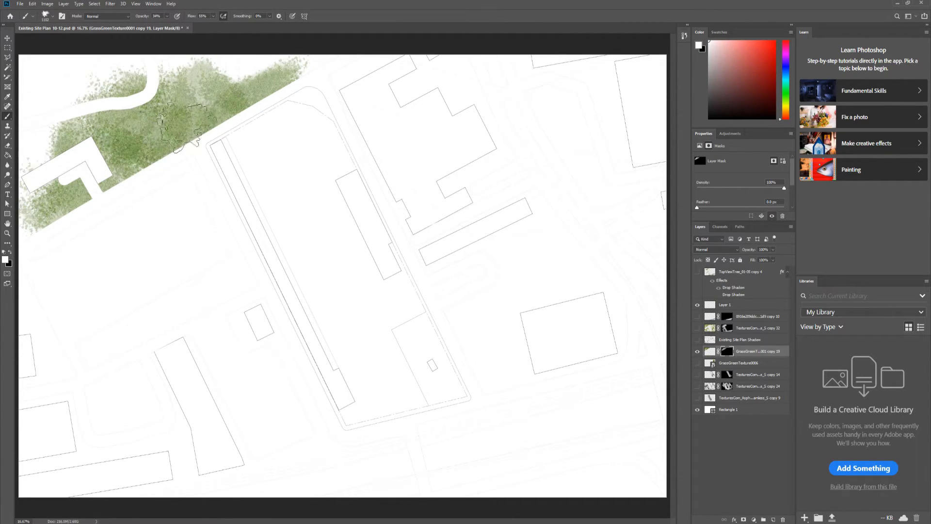
click(167, 16)
drag(179, 26, 181, 26)
mouse_move(192, 153)
mouse_down()
mouse_move(152, 126)
mouse_move(119, 173)
mouse_move(76, 198)
mouse_move(109, 163)
mouse_move(233, 109)
mouse_move(133, 54)
mouse_move(160, 27)
mouse_up()
click(167, 17)
mouse_move(147, 129)
mouse_down()
mouse_move(104, 131)
mouse_move(217, 119)
mouse_move(189, 93)
mouse_move(92, 95)
mouse_move(66, 125)
mouse_move(57, 99)
mouse_move(142, 78)
mouse_up()
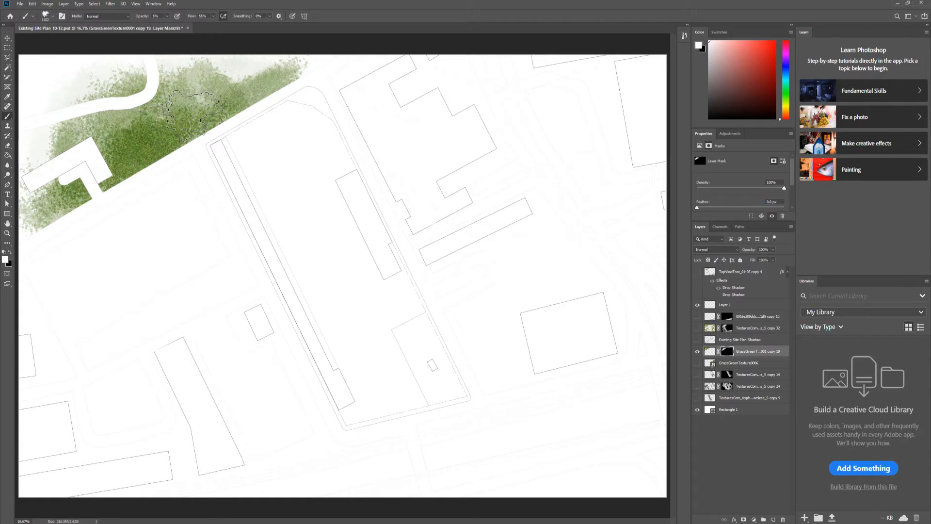
Place the tree 7 image from the Textures folder into the site plan as an embedded object.
click(18, 3)
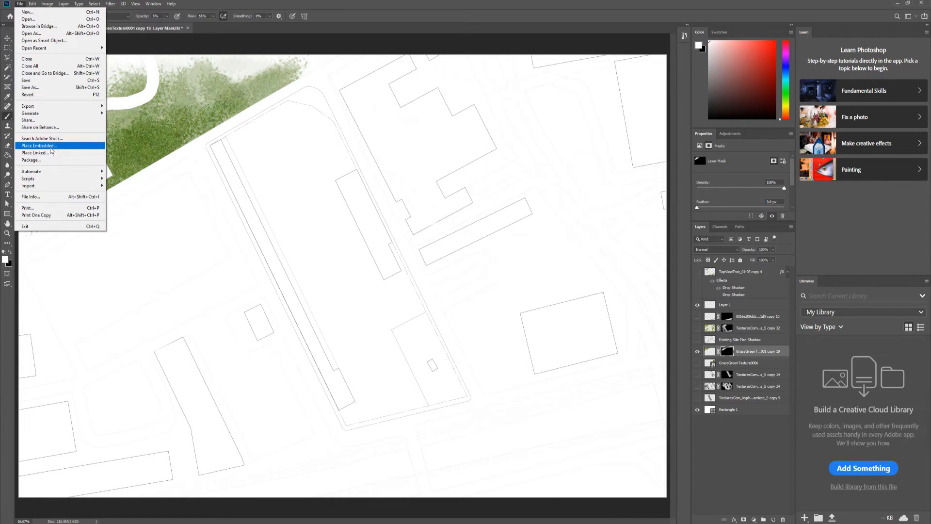
click(50, 146)
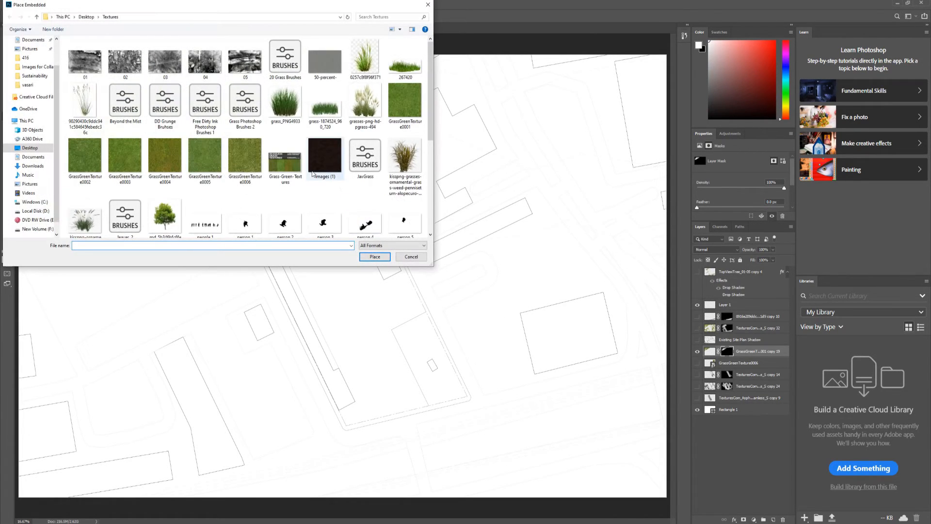
scroll(383, 203, down, 5)
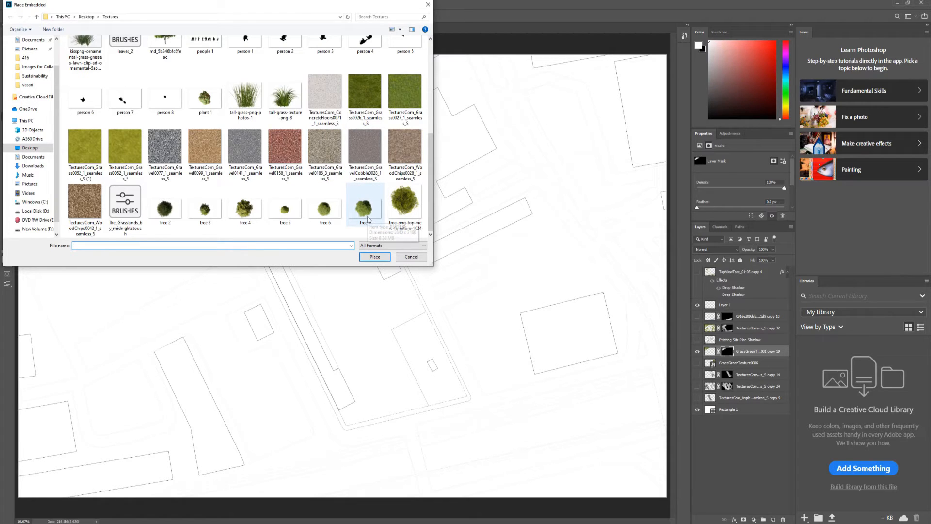
click(365, 209)
click(375, 256)
Scale the placed tree down to plan size and position it inside the central site.
drag(666, 88, 150, 390)
drag(71, 430, 186, 141)
drag(264, 99, 176, 130)
drag(155, 148, 365, 340)
click(277, 16)
Duplicate the tree within the central site and resize so the two trees differ slightly in size.
drag(348, 297, 397, 275)
key(Return)
key(ctrl+t)
click(277, 16)
click(354, 208)
Merge the two tree layers, tree 7 and tree 7 copy, into one layer.
click(301, 224)
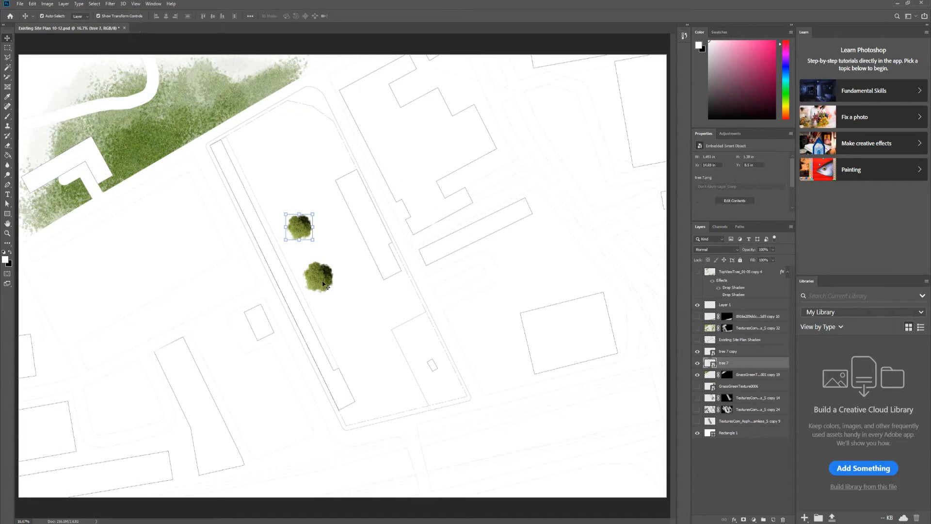
shift+click(320, 279)
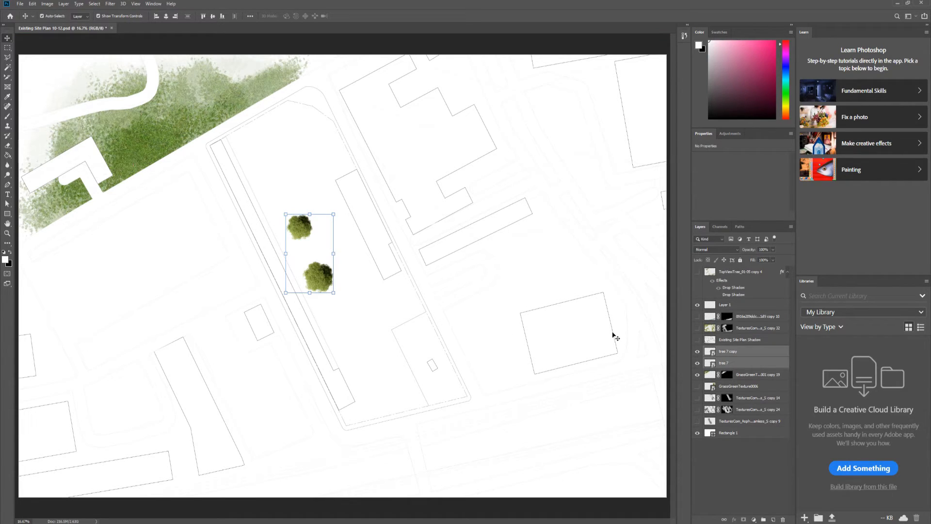
right_click(732, 354)
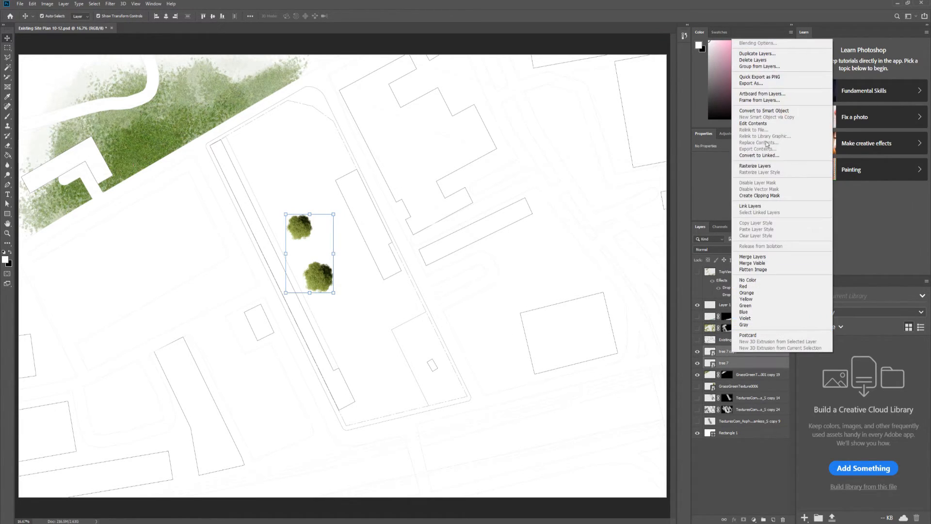
click(754, 256)
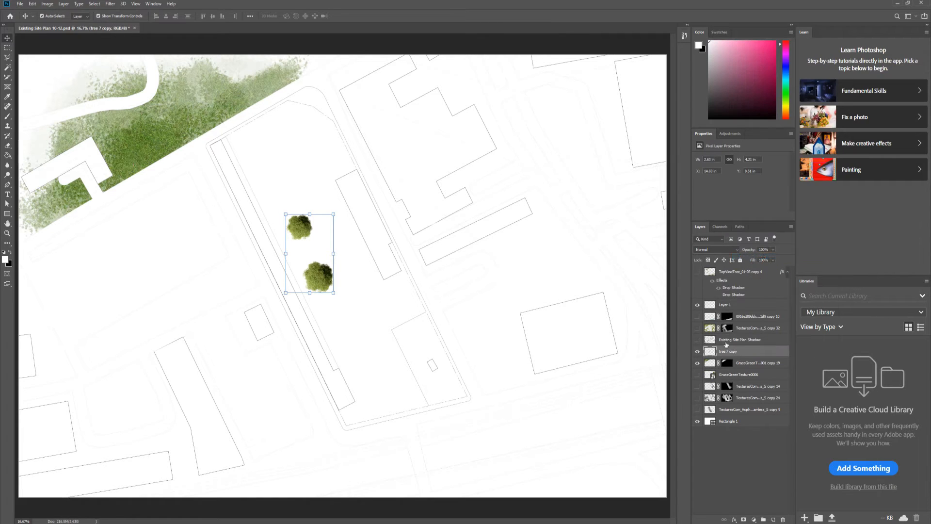
Enable the first and third Drop Shadow effects on the merged tree layer, leaving the middle one off.
right_click(727, 354)
click(770, 46)
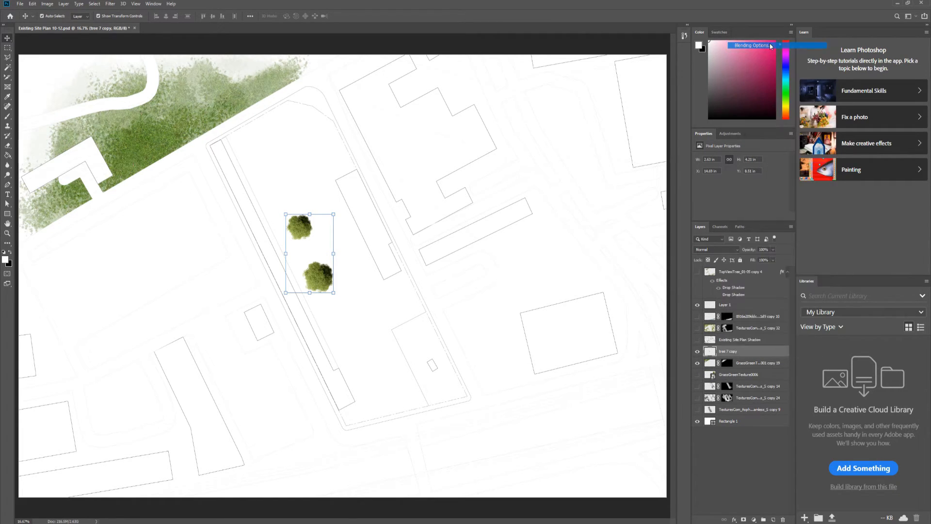
drag(193, 200, 627, 147)
click(446, 299)
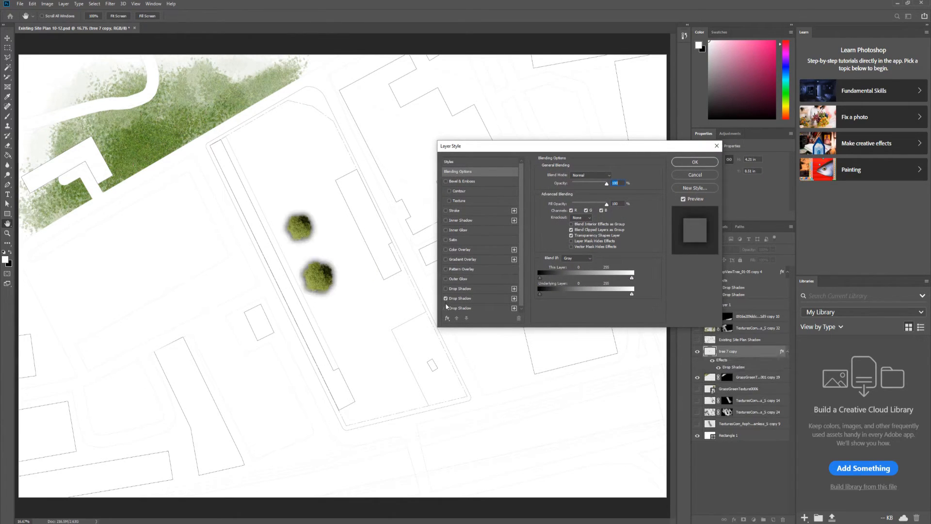
click(446, 308)
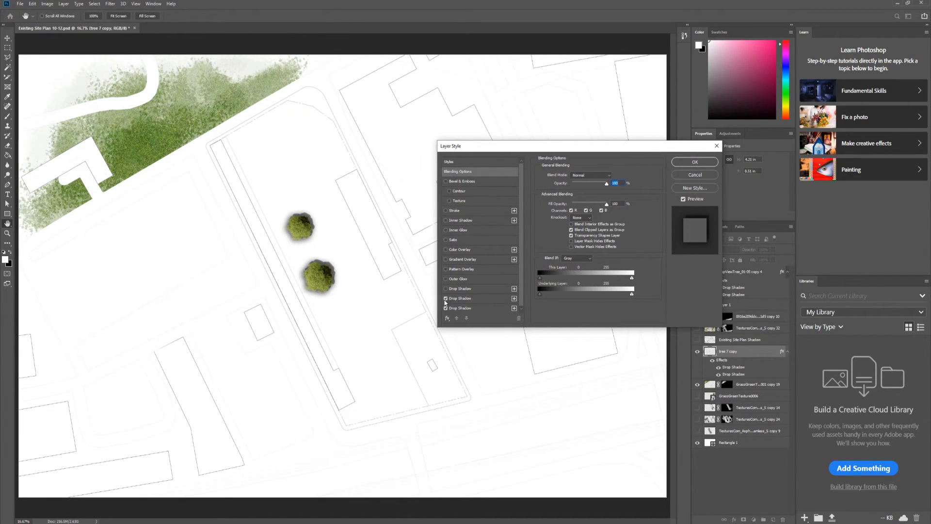
click(446, 299)
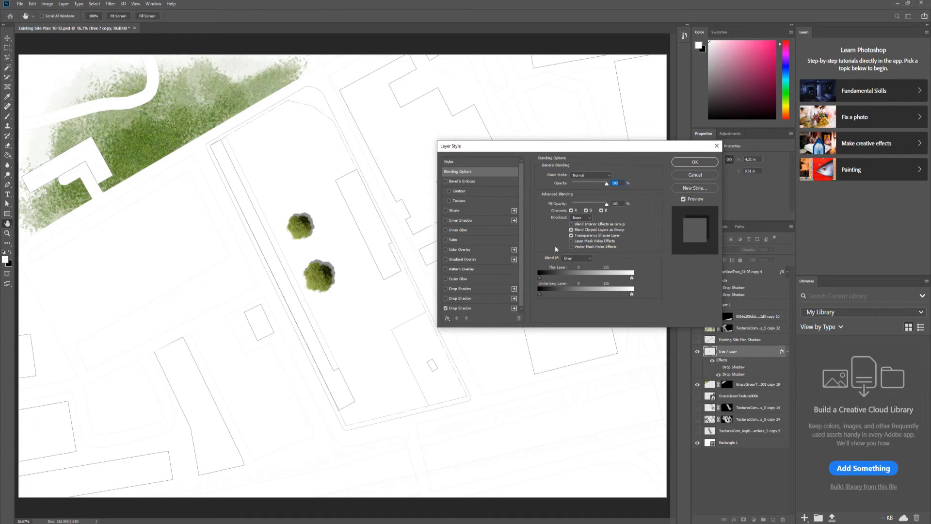
click(446, 289)
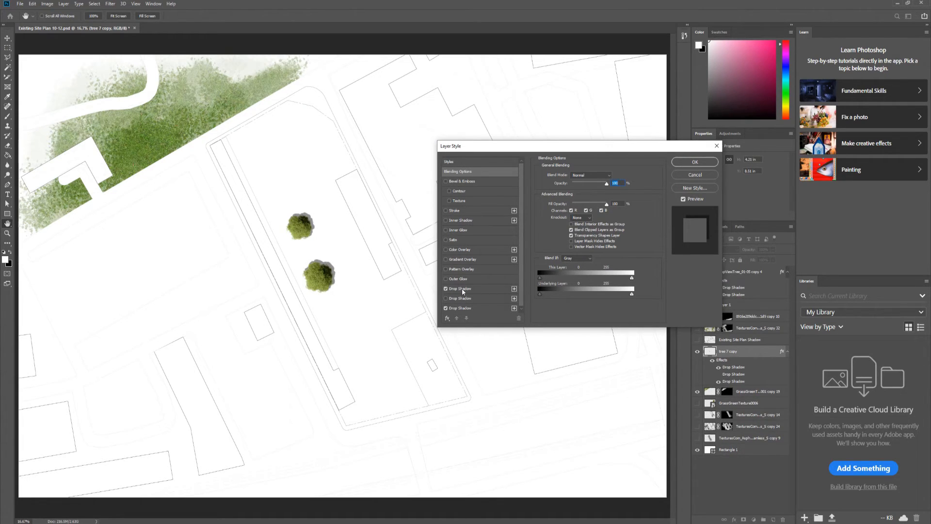
Adjust the two enabled tree shadows, with a 67 px distance for the third one, and apply the layer style.
click(462, 289)
drag(568, 202, 586, 209)
click(456, 311)
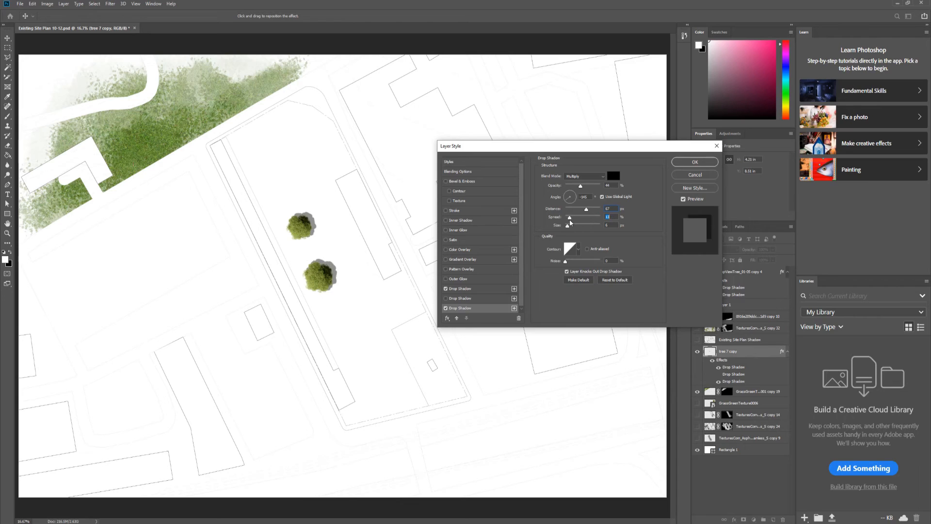
drag(570, 230, 566, 232)
click(693, 162)
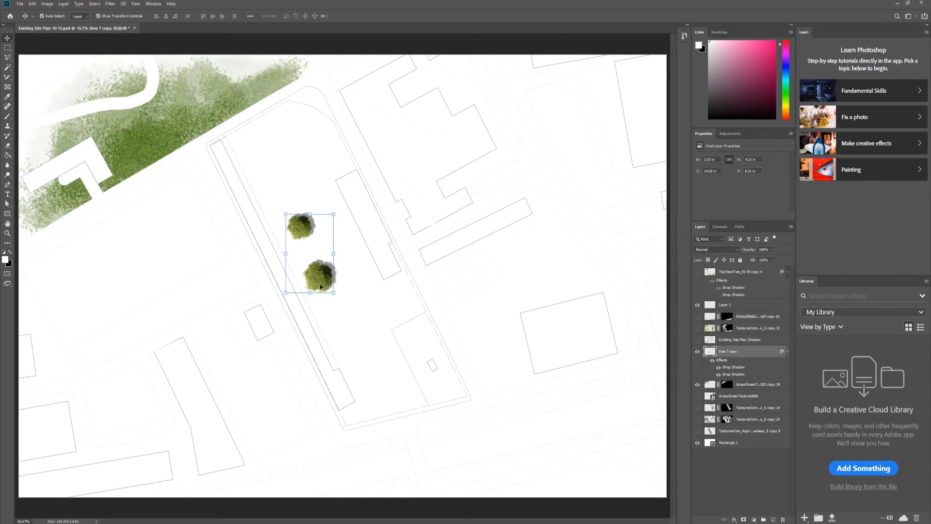
Inspect the shadows of both trees up close and against the whole site plan.
scroll(329, 279, up, 19)
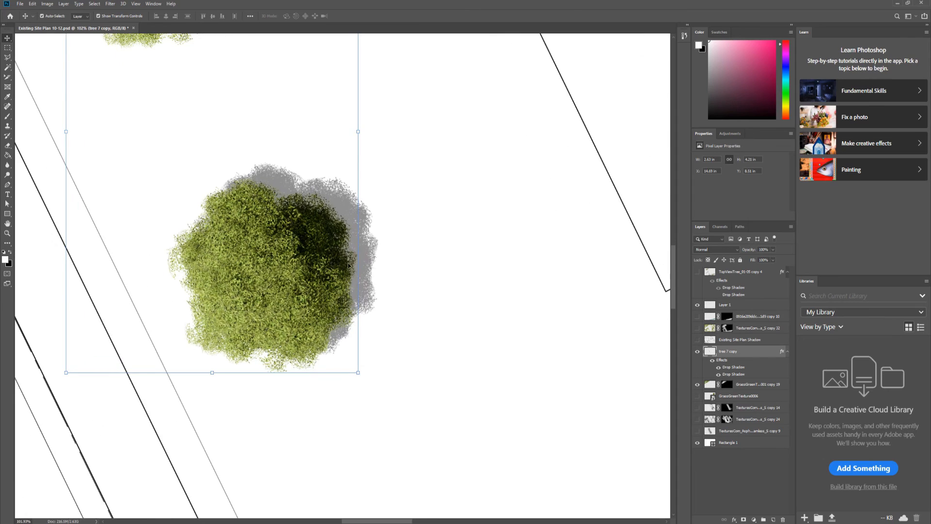
drag(391, 248, 451, 299)
scroll(451, 299, down, 7)
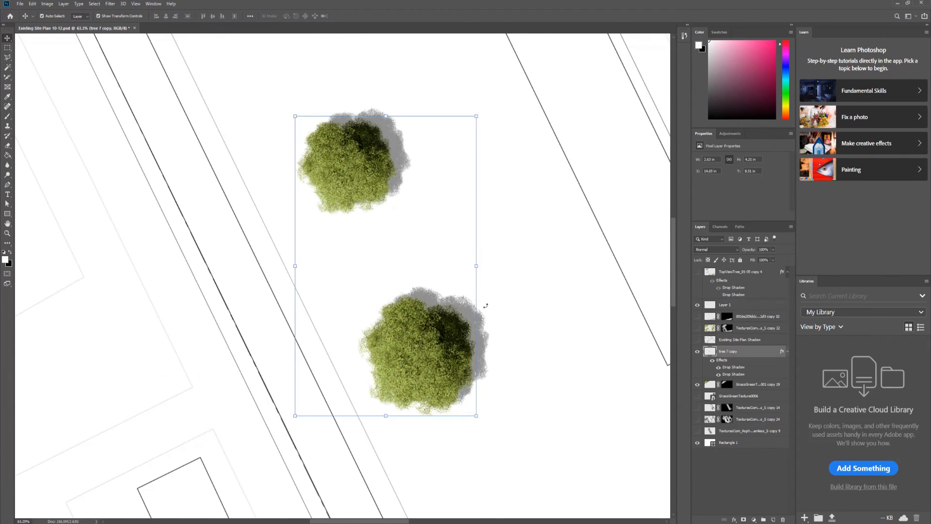
scroll(487, 302, down, 2)
scroll(505, 352, down, 9)
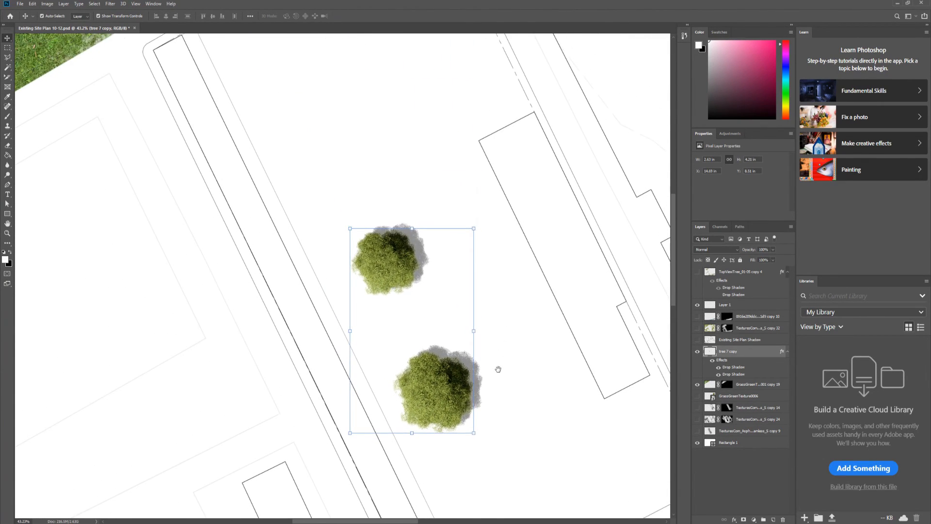
click(514, 347)
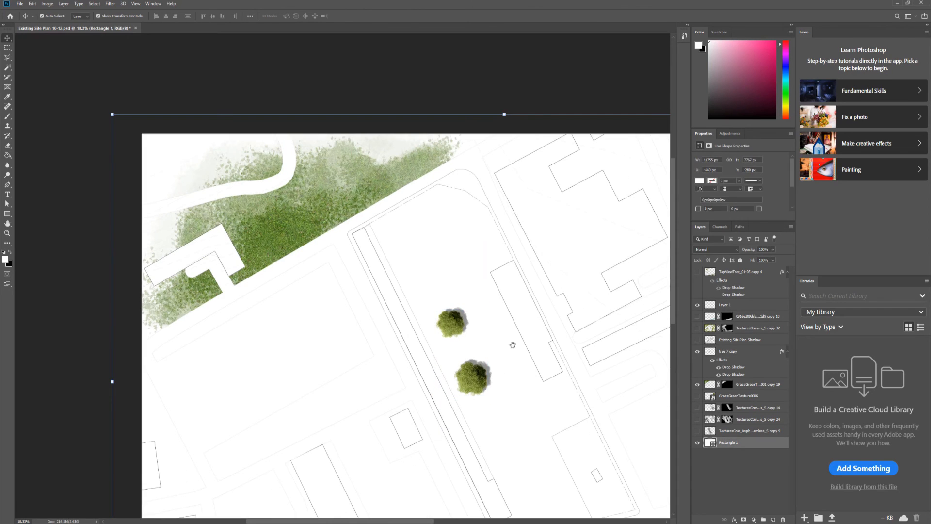
scroll(512, 342, down, 2)
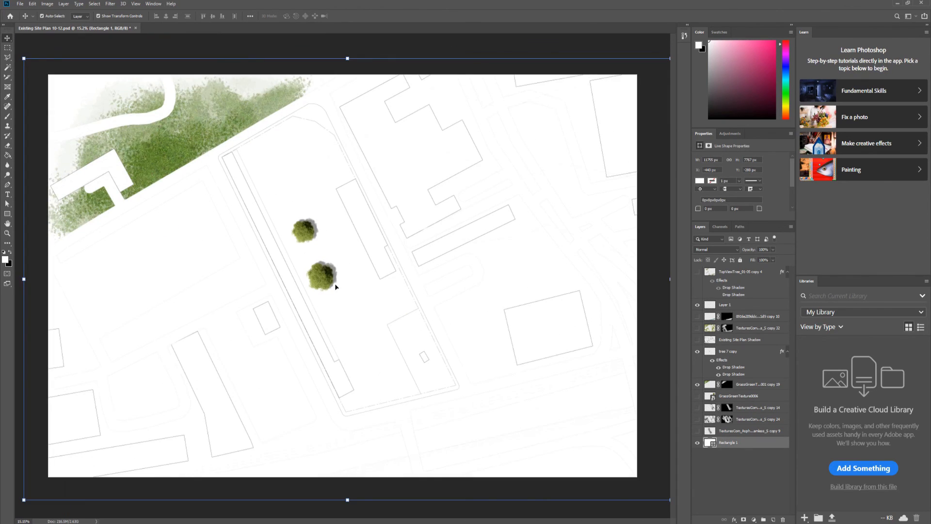